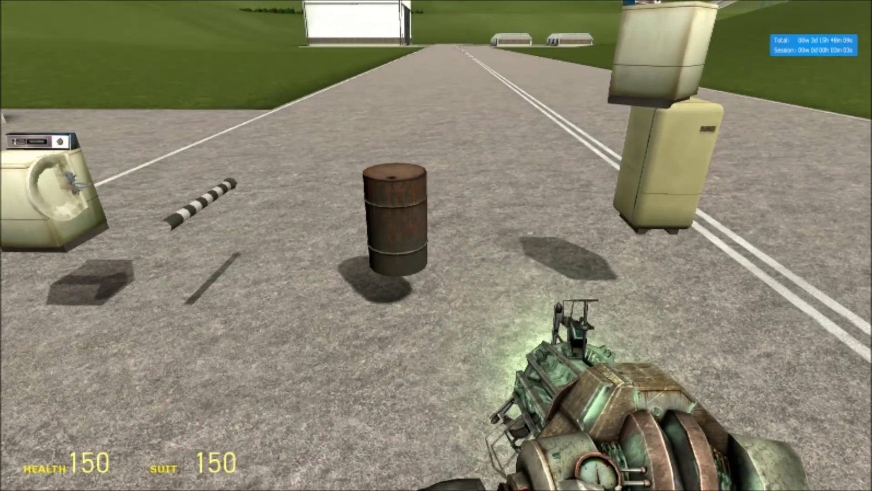
Step: Equip the Visual Clip tool from the Construction tools list
key("q")
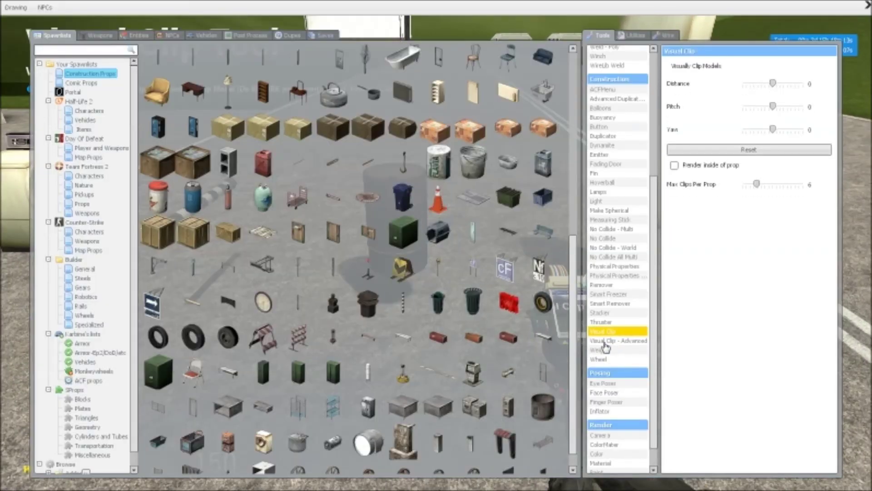
left_click(606, 341)
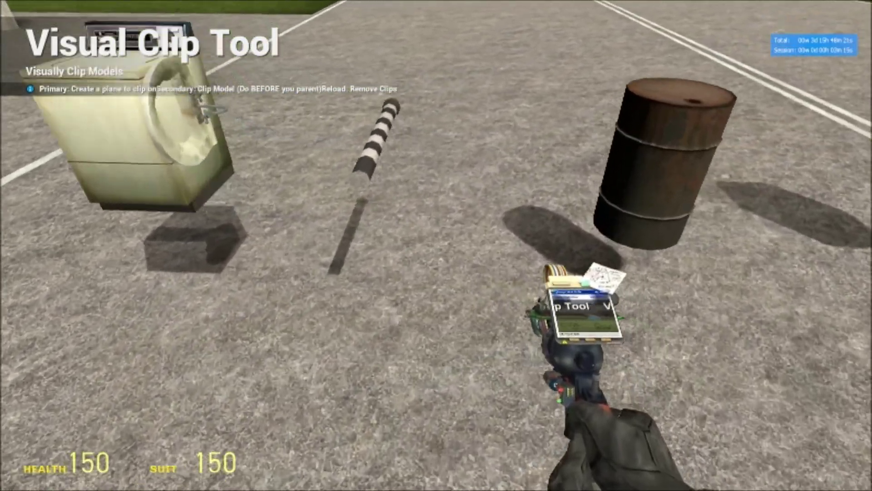
Step: Preview and clear clip planes on the bollard and washer, then view the Visual Clip settings
left_click(436, 246)
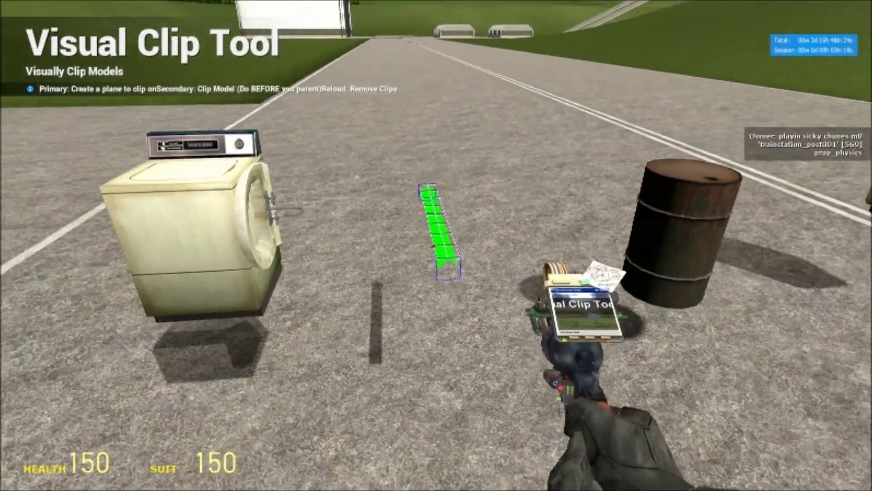
right_click(436, 245)
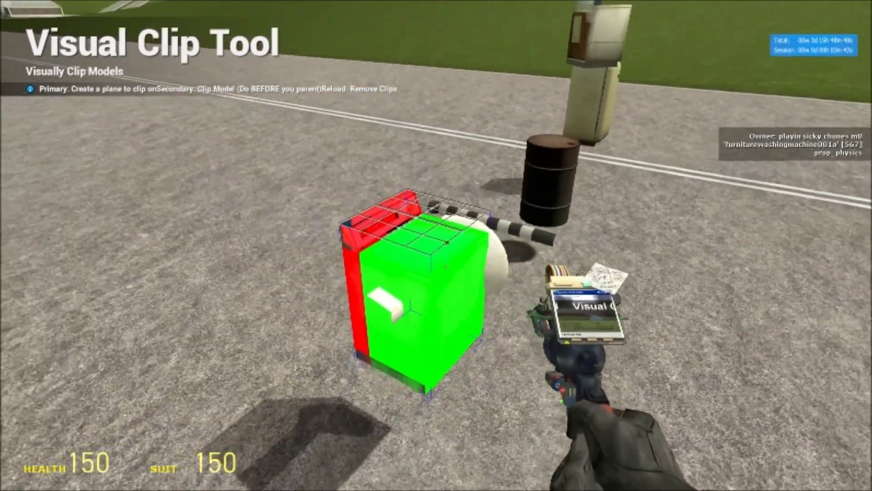
left_click(436, 245)
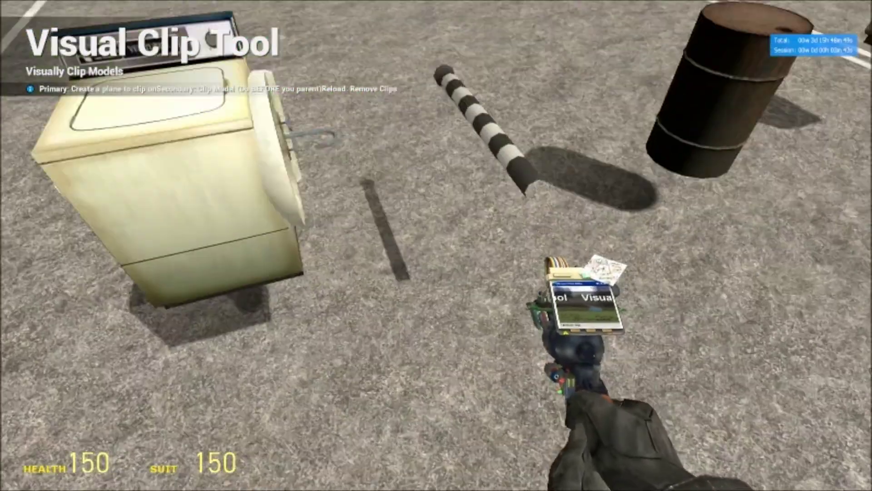
key("q")
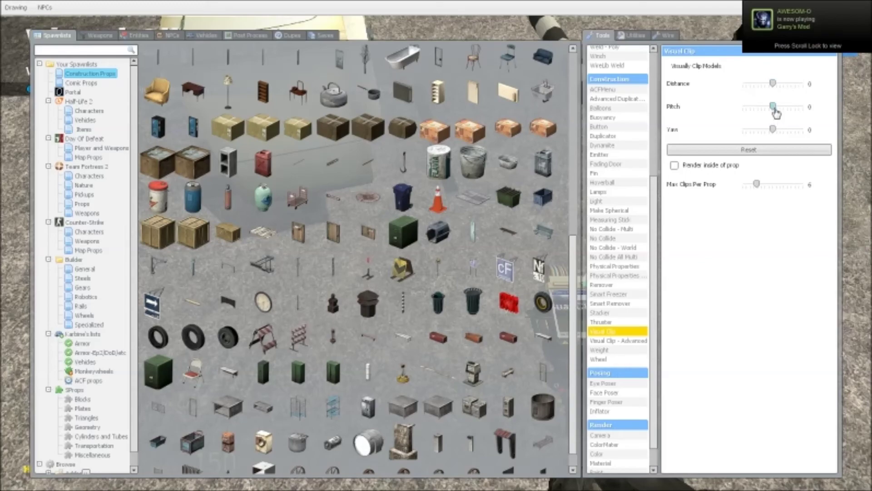
key("q")
Step: Tilt and offset the washer's clip plane, then reset its offset and angles to zero
key("c")
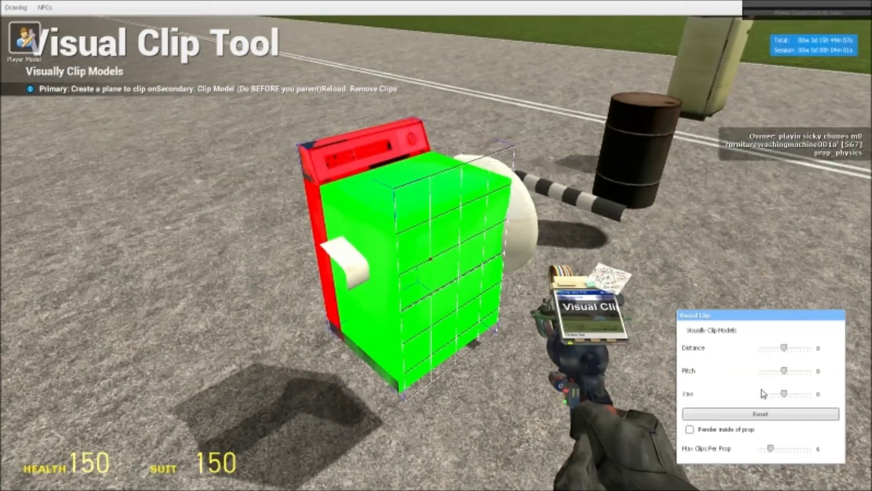
mouse_move(785, 372)
left_mouse_down()
mouse_move(774, 403)
mouse_move(796, 404)
mouse_move(786, 413)
left_mouse_up()
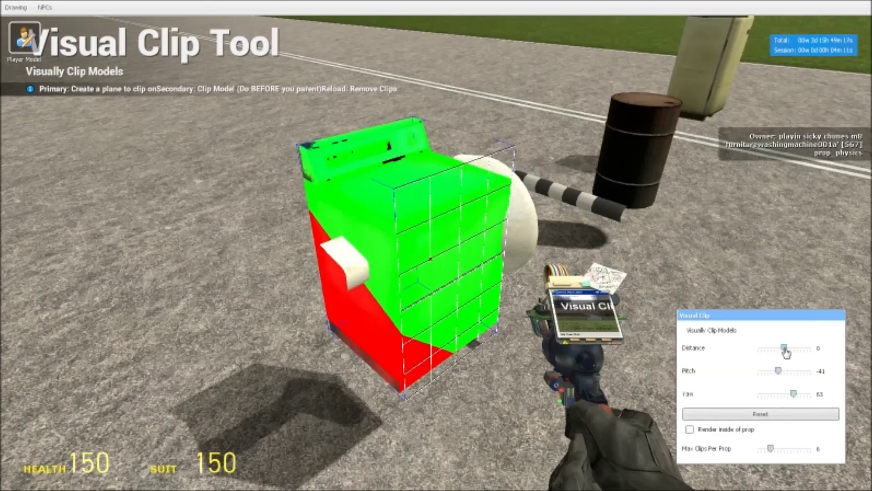
left_click_drag(785, 349, 782, 349)
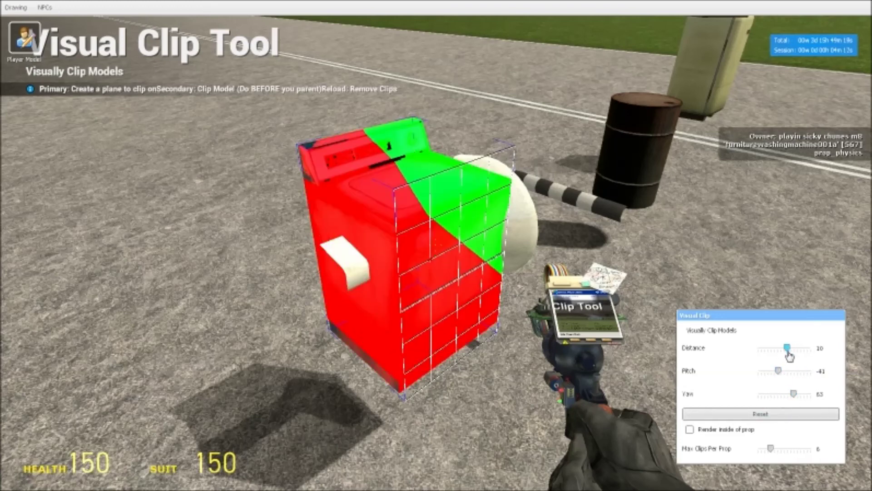
left_click(765, 415)
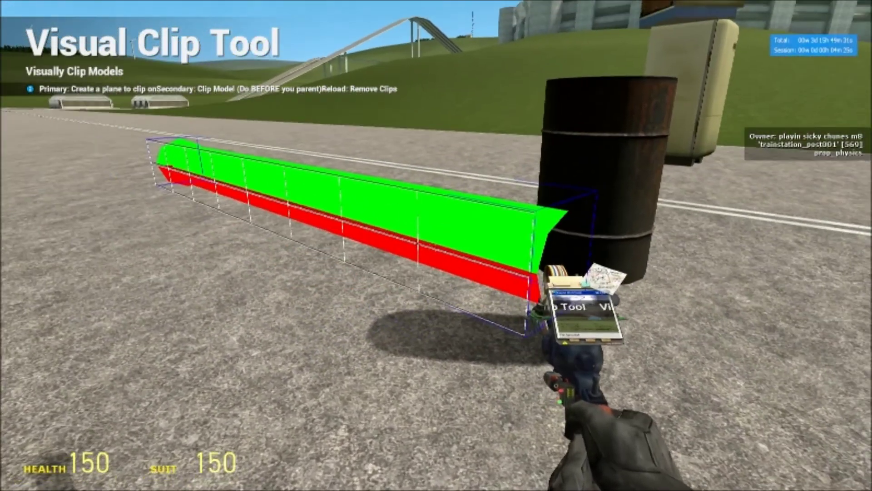
key("c")
Step: Clip the striped bollard at distance -19 and walk up to inspect its cut end
left_click_drag(785, 348, 781, 349)
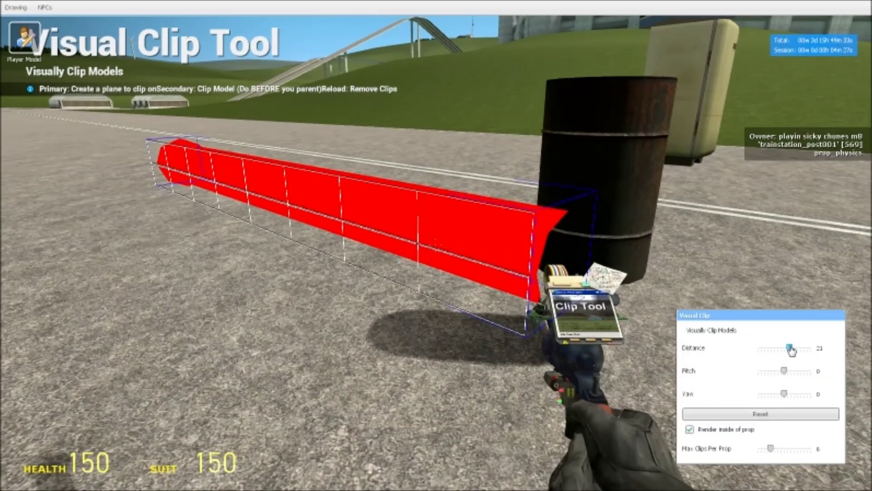
key("c")
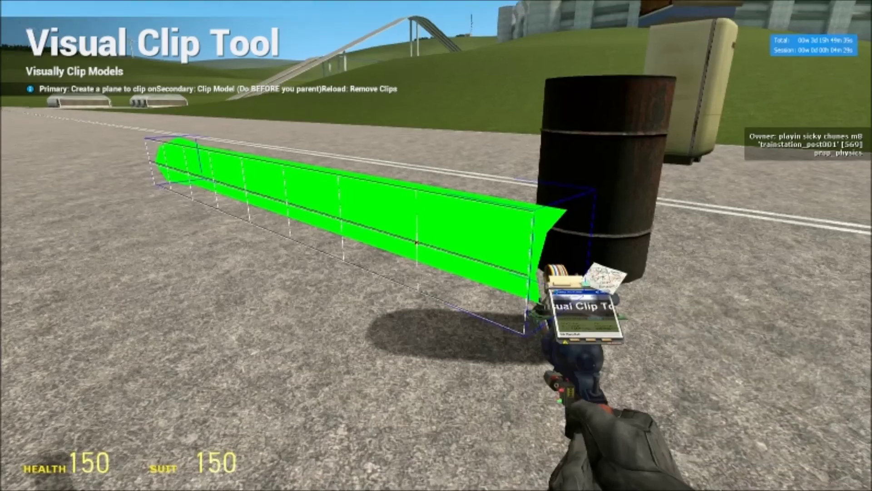
right_click(436, 245)
key("r")
key("1")
key("w")
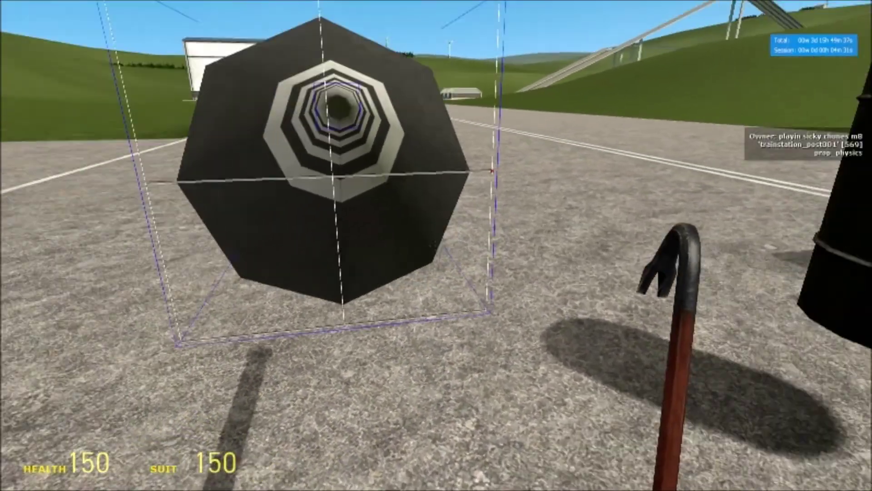
key("s")
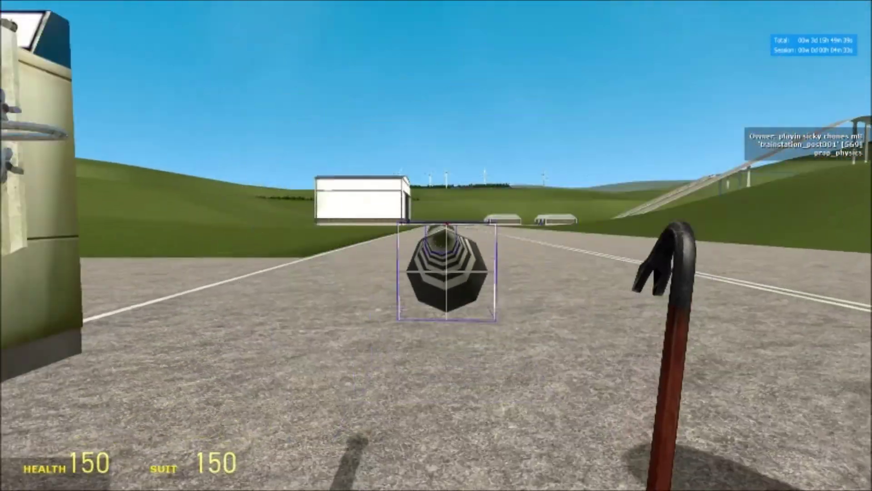
Step: Toggle the 'Render inside of prop' option and re-inspect the bollard's cut end
key("q")
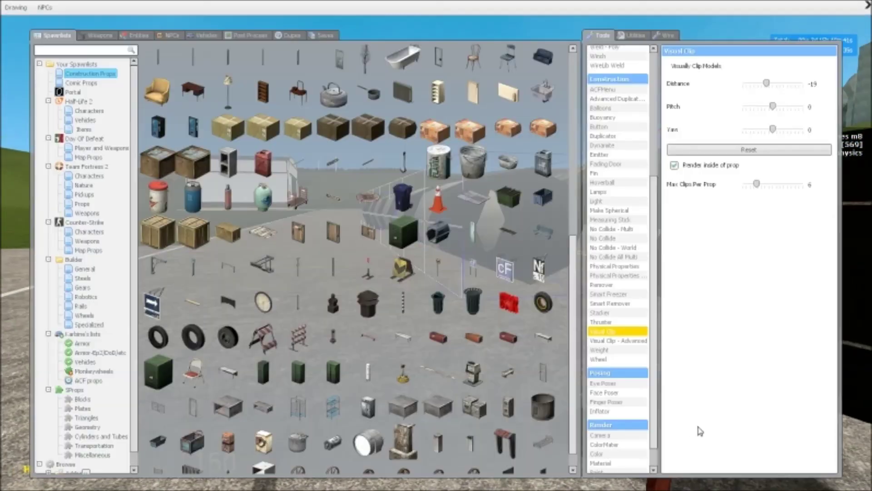
left_click(675, 165)
key("q")
key("w")
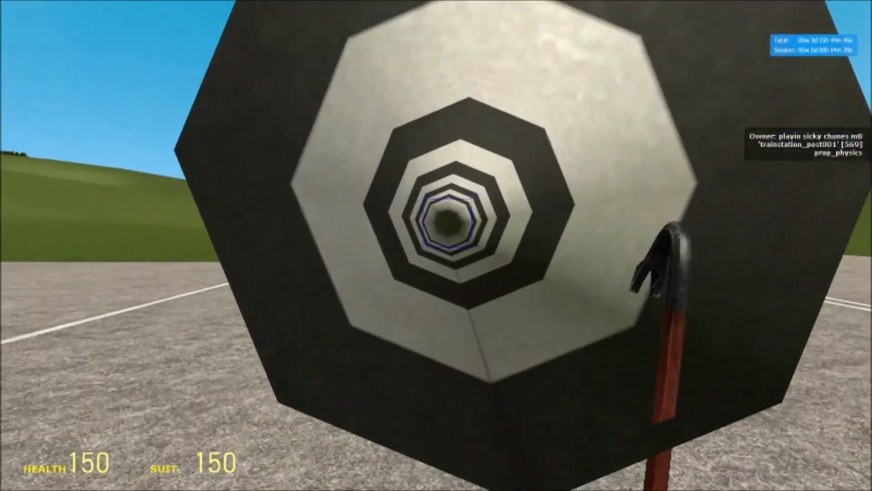
key("s")
scroll(436, 245, "down", 1)
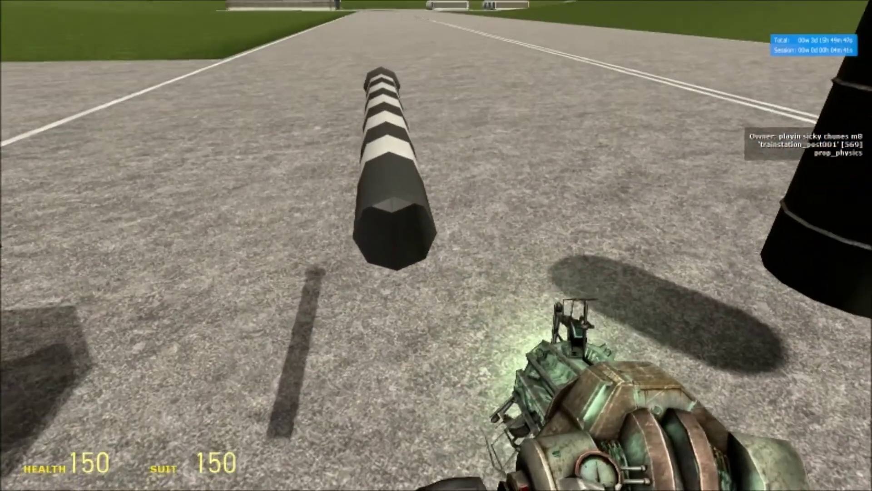
key("s")
key("q")
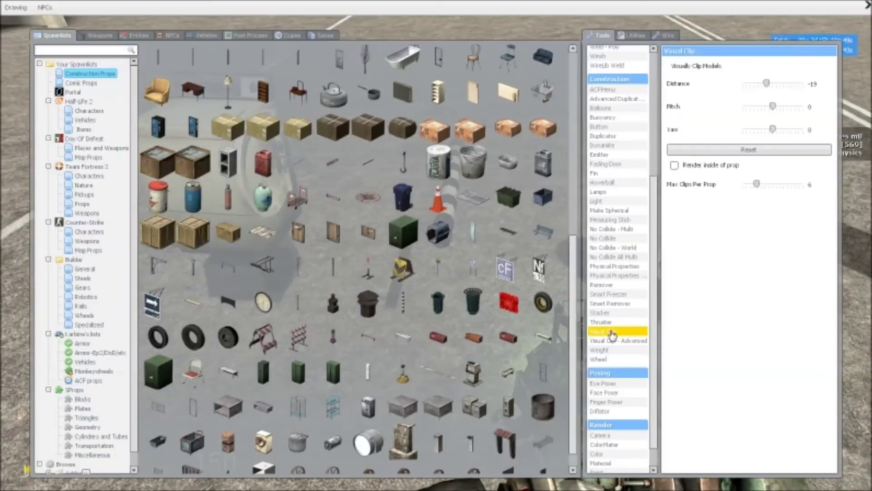
Step: Reselect Visual Clip near the oil drum and reset its clip settings to zero
left_click(611, 333)
key("q")
key("w")
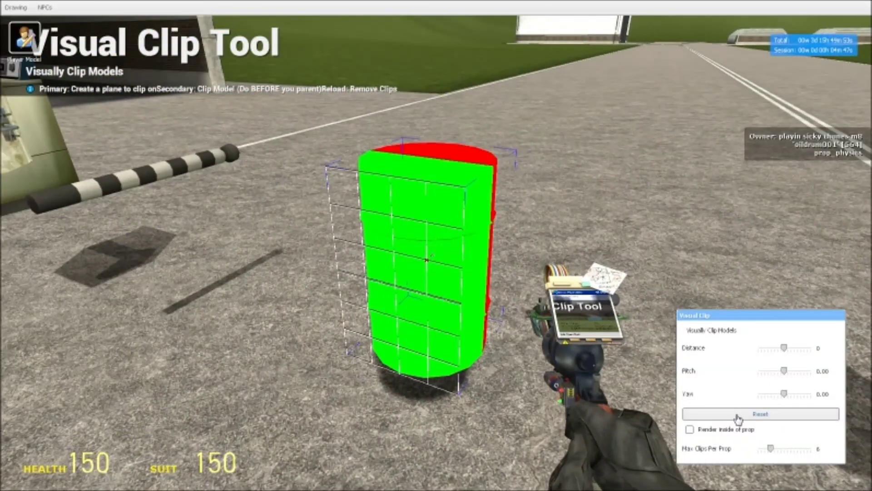
key("c")
left_click(436, 246)
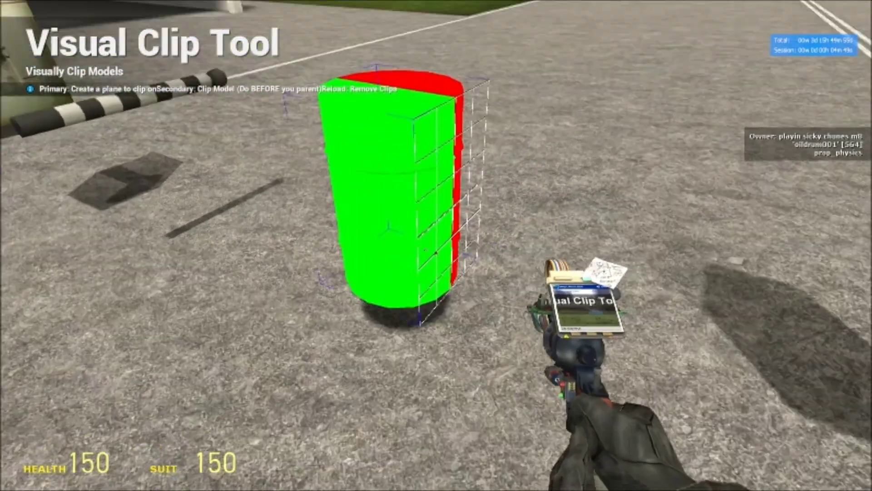
key("a")
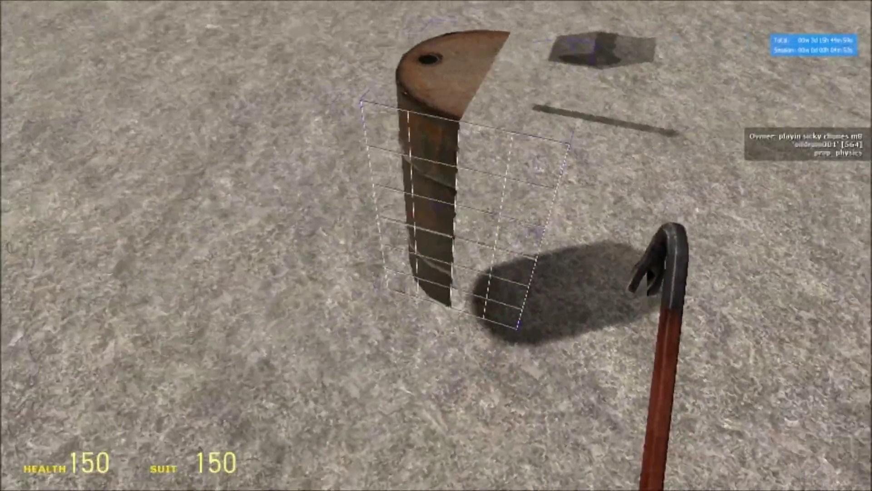
Step: Carry the barrel with the physics gun, drop it, and return to the clip tool
key("w")
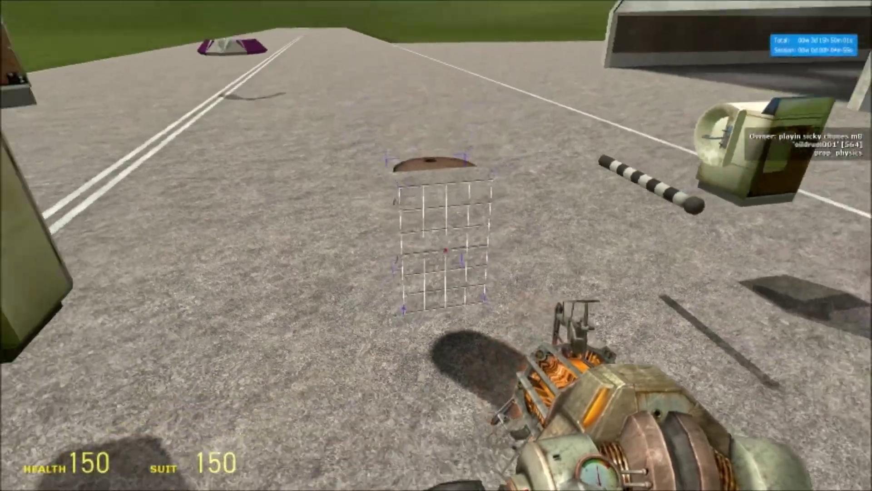
key("a")
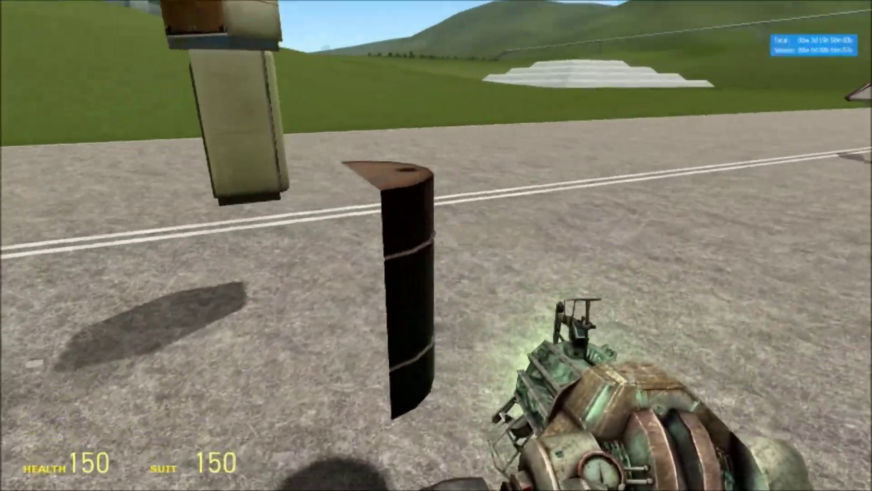
key("w")
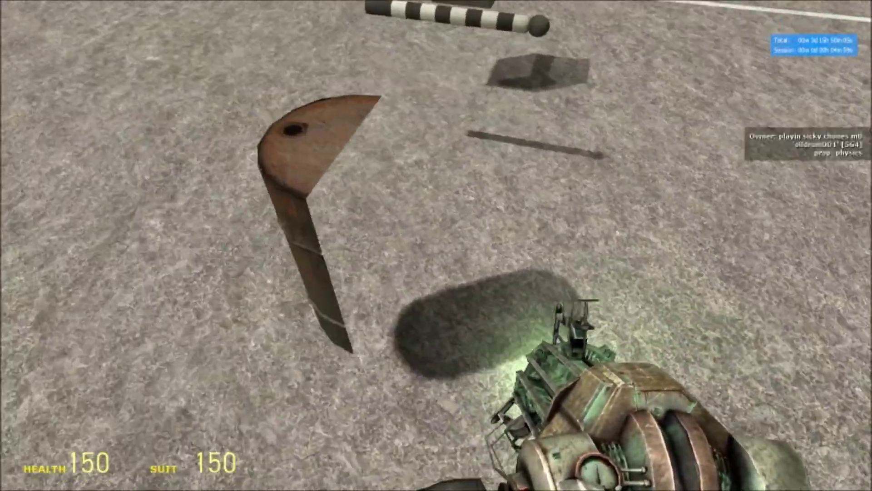
key("w")
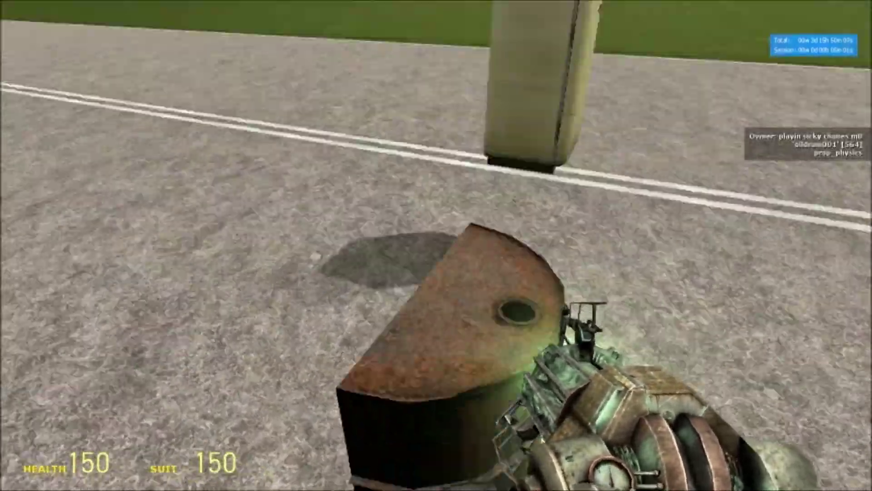
key("6")
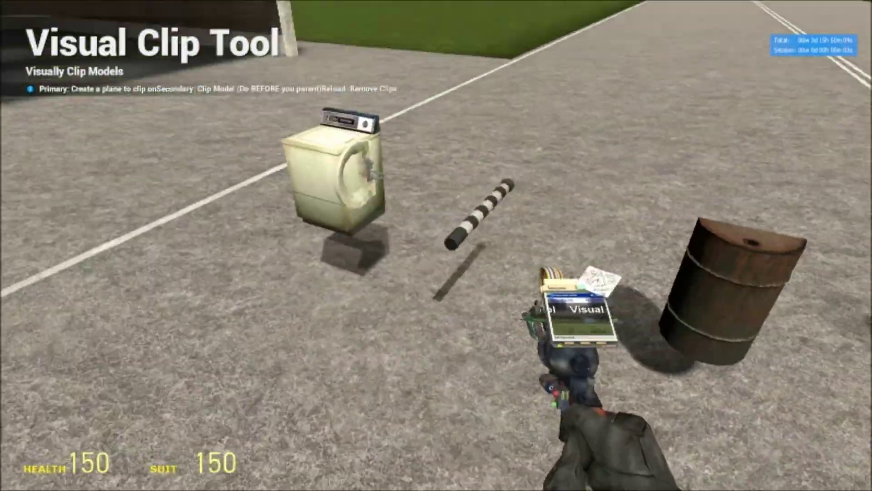
Step: Place and apply clip planes on the washing machine, then choose Visual Clip - Advanced
key("w")
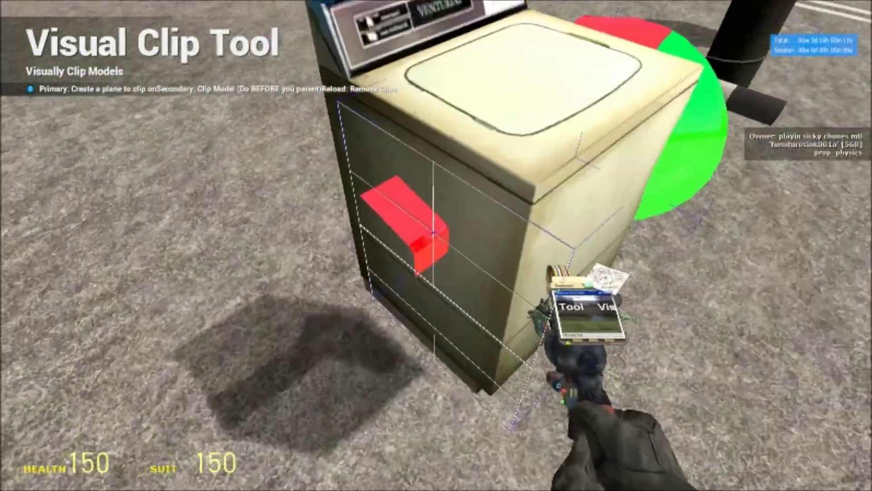
left_click(436, 246)
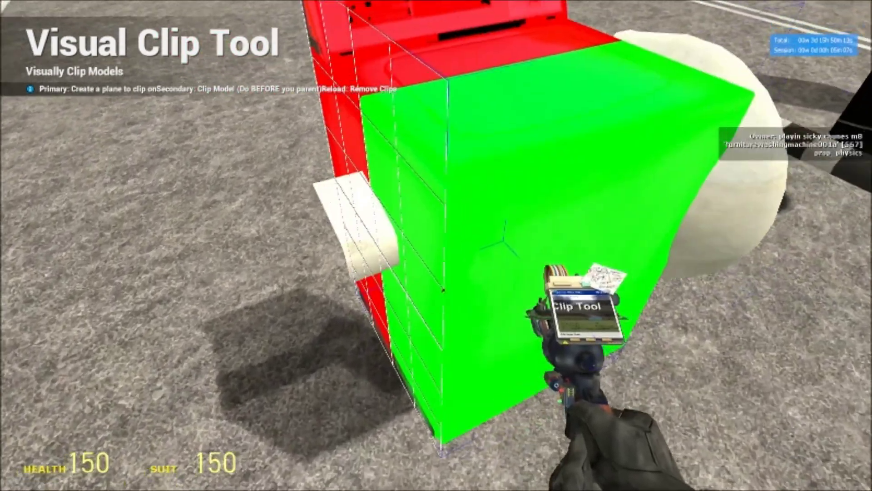
right_click(436, 245)
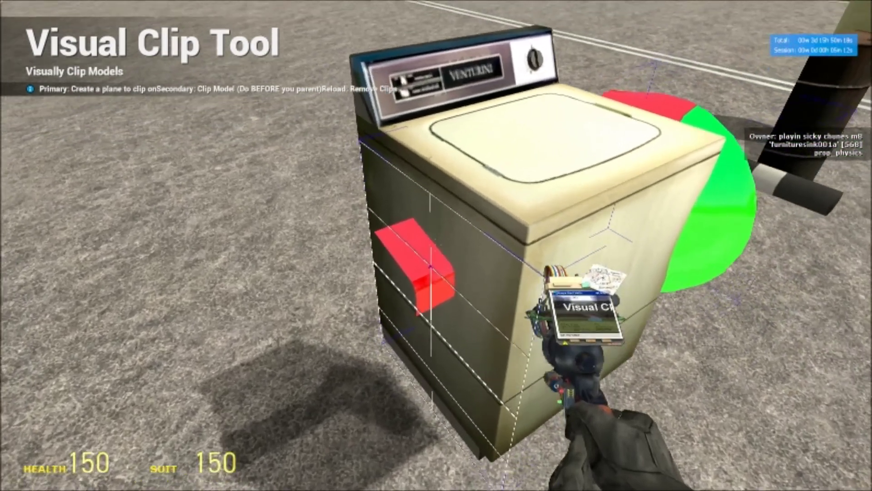
left_click(436, 245)
key("q")
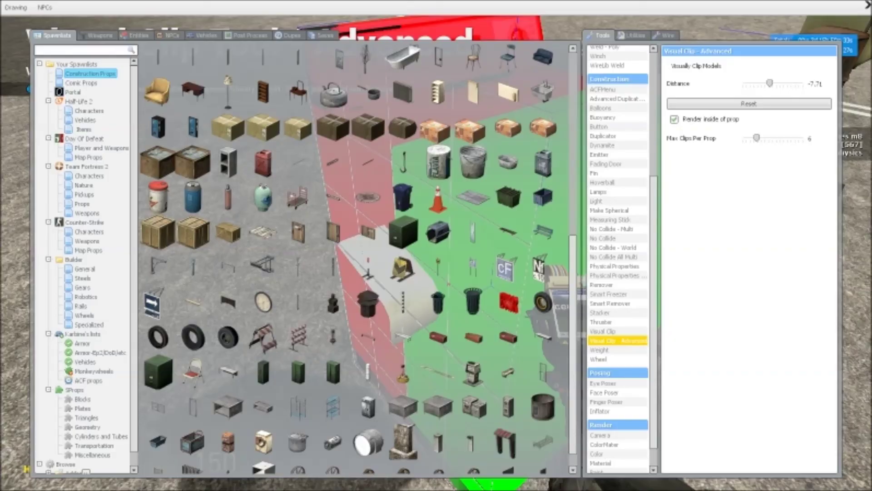
key("q")
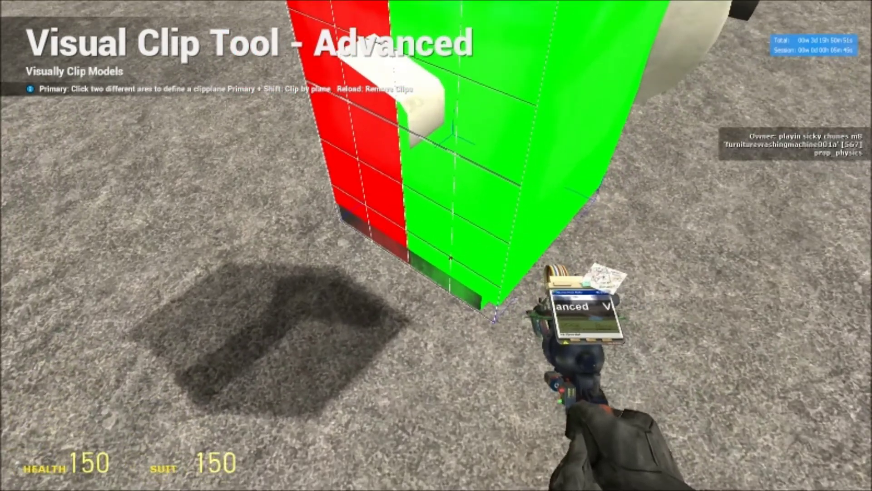
Step: Confirm Visual Clip Tool - Advanced is selected in the tool menu
key("q")
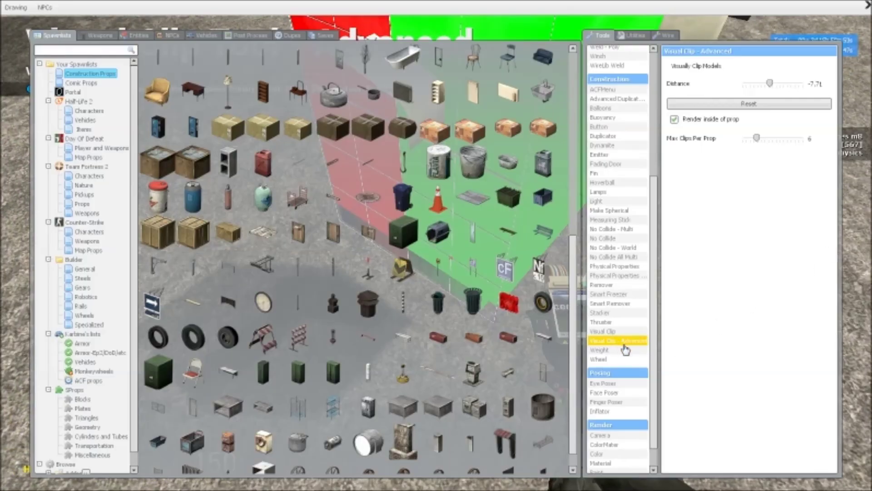
key("q")
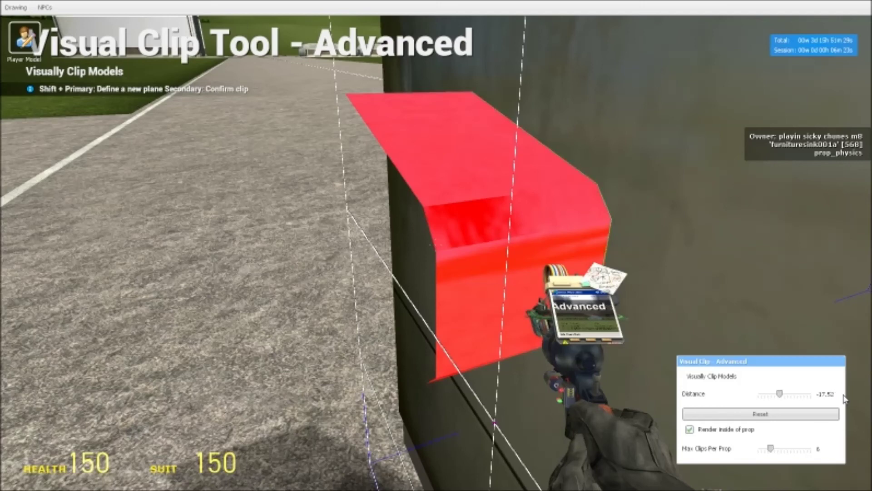
Step: Set the clip distance to -17.52, then grab the washing machine with the gravity gun
key("c")
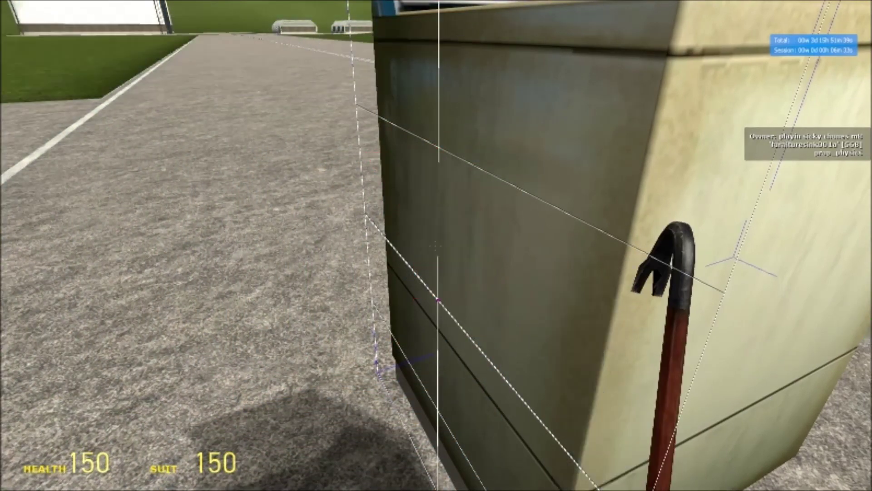
key("2")
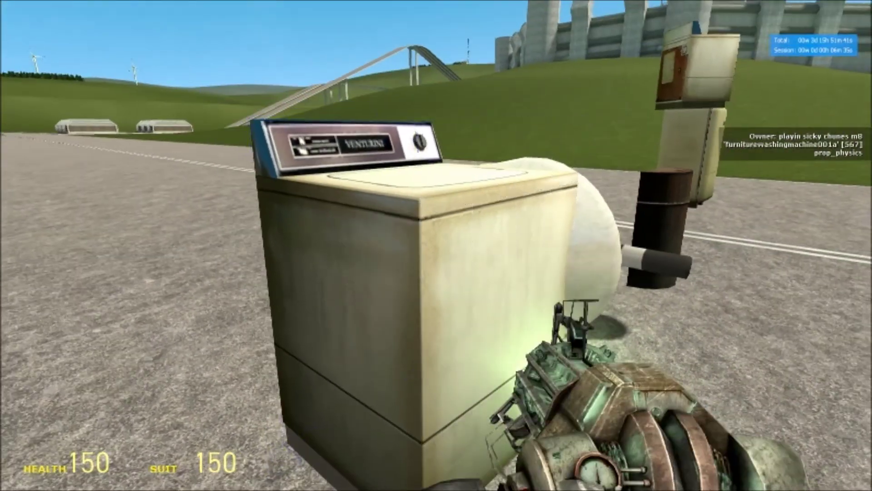
right_click(436, 245)
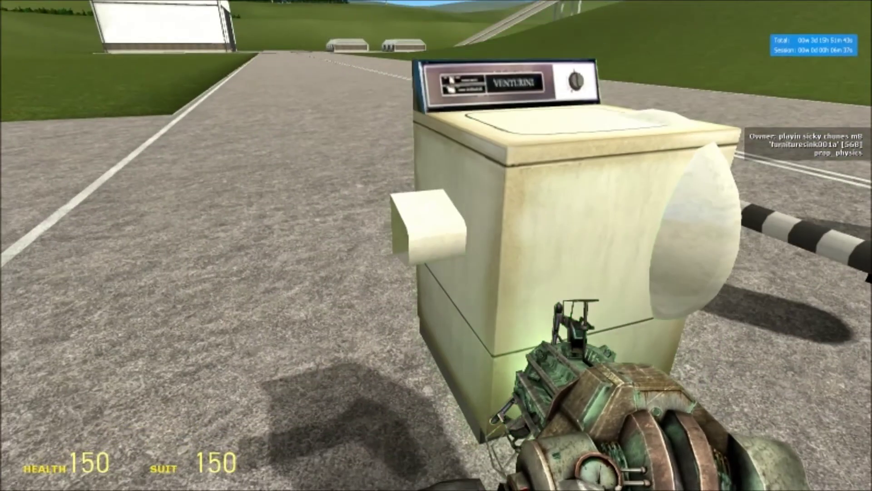
Step: Set the washing machine down on top of the fridge with the gravity gun
key("w")
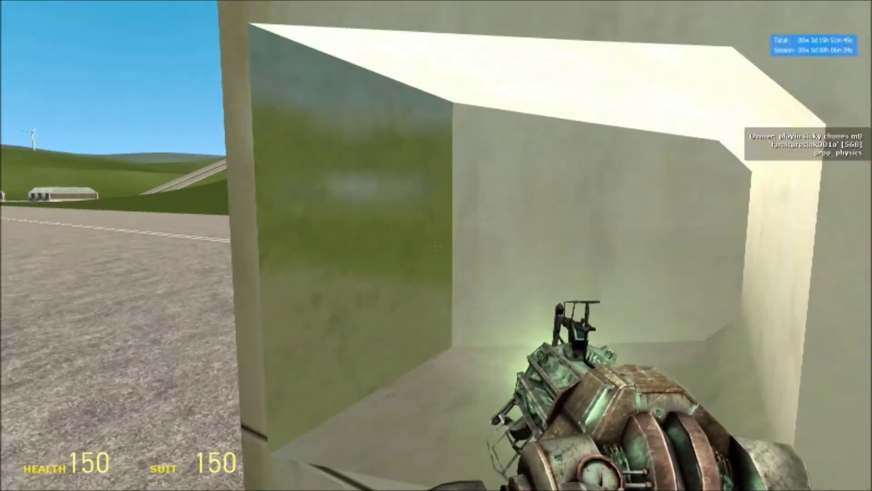
key("s")
key("s")
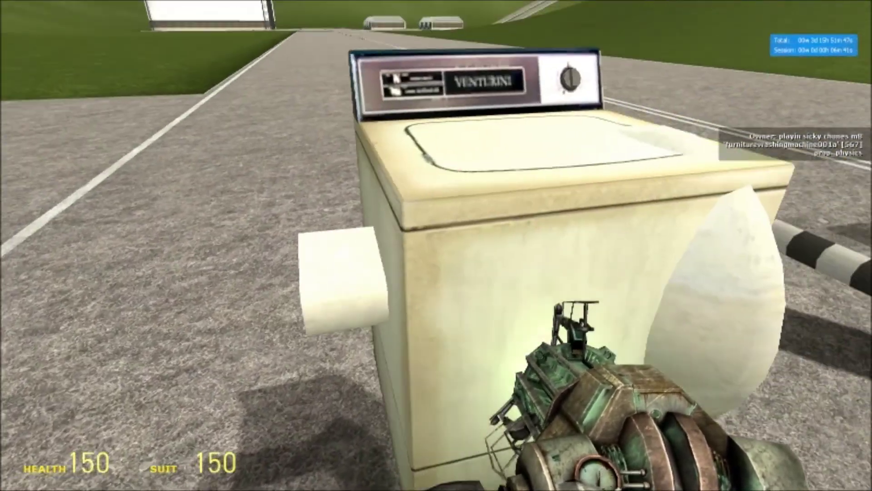
right_click(436, 245)
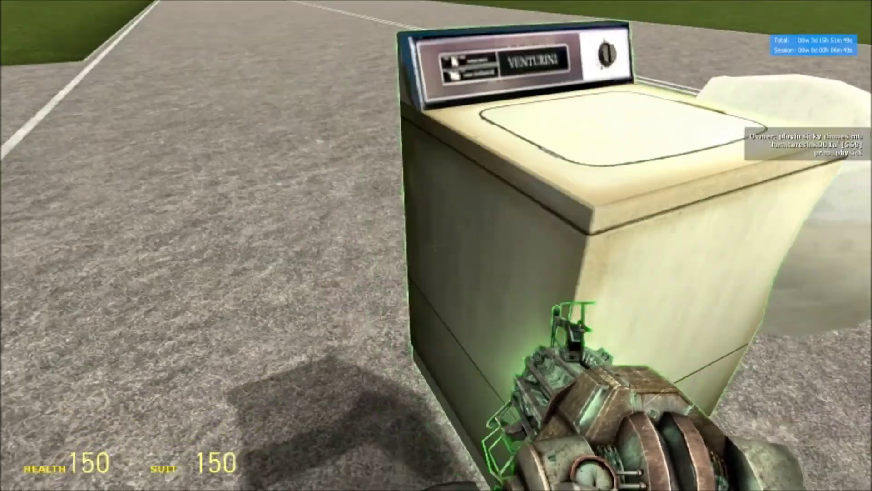
key("s")
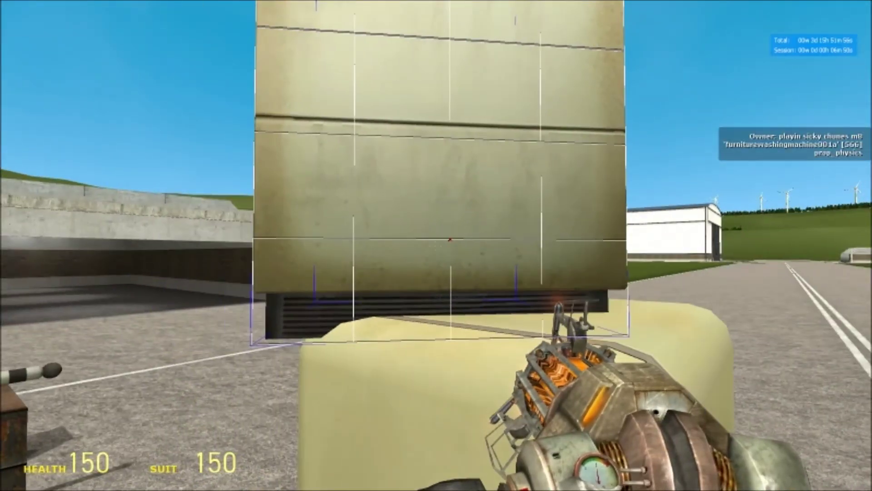
Step: Equip Visual Clip - Advanced, cycle weapons back to it, and reopen its settings
key("q")
left_click(633, 342)
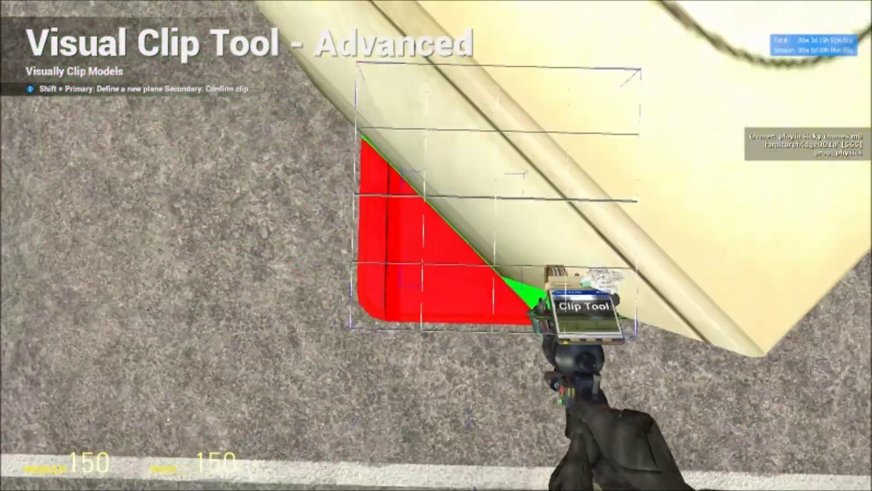
key("1")
key("1")
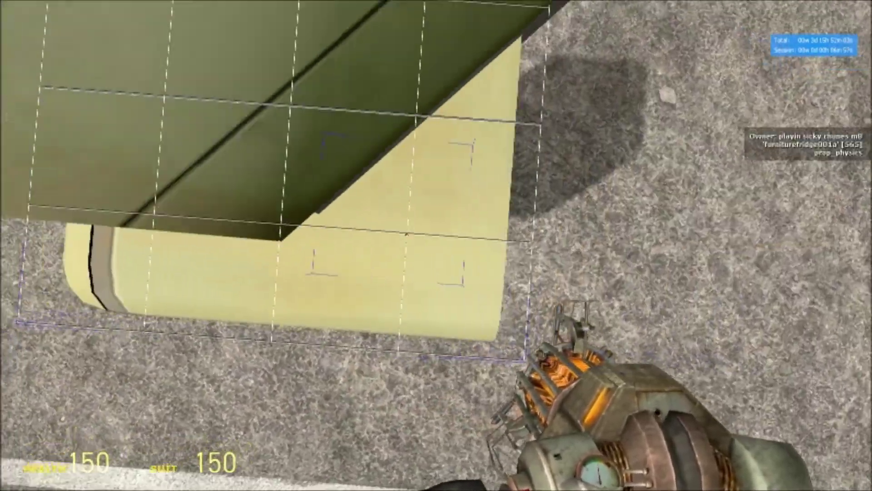
key("1")
key("6")
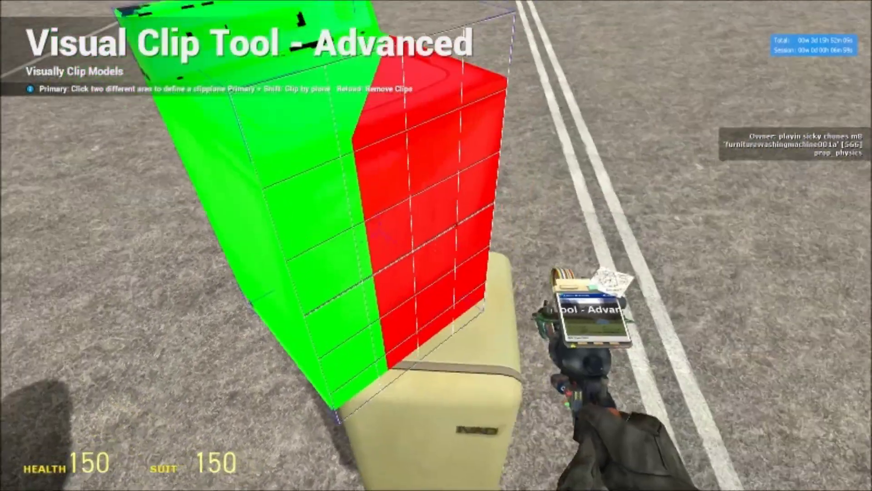
key("q")
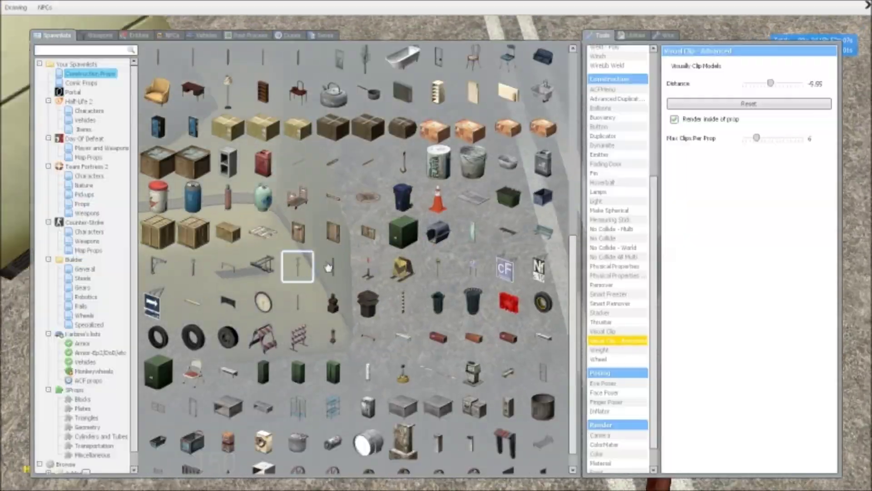
Step: Spawn a flat metal plate and position it upright behind the fridge
left_click(476, 204)
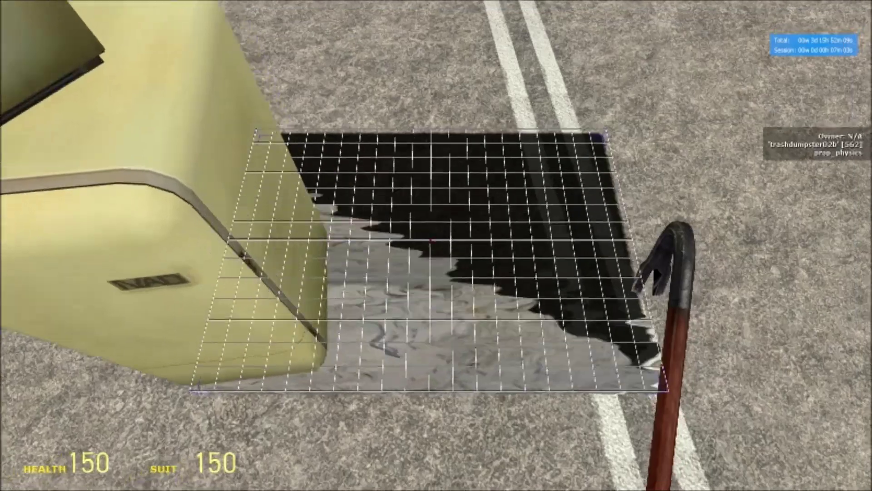
key("1")
left_click(436, 245)
left_click_drag(436, 245, 436, 245)
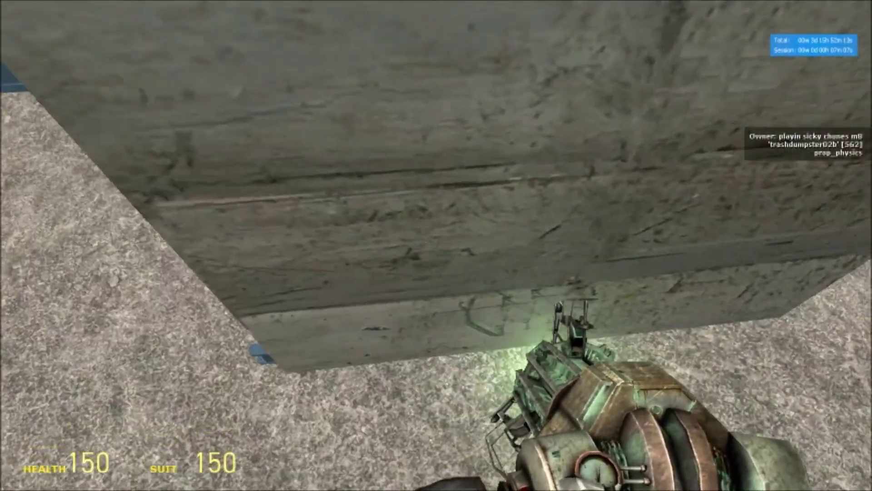
left_click(437, 246)
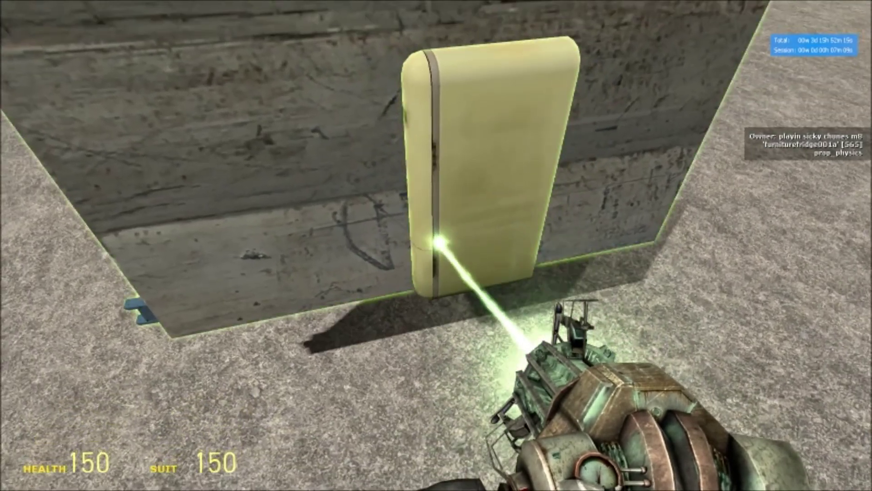
left_click_drag(436, 245, 436, 245)
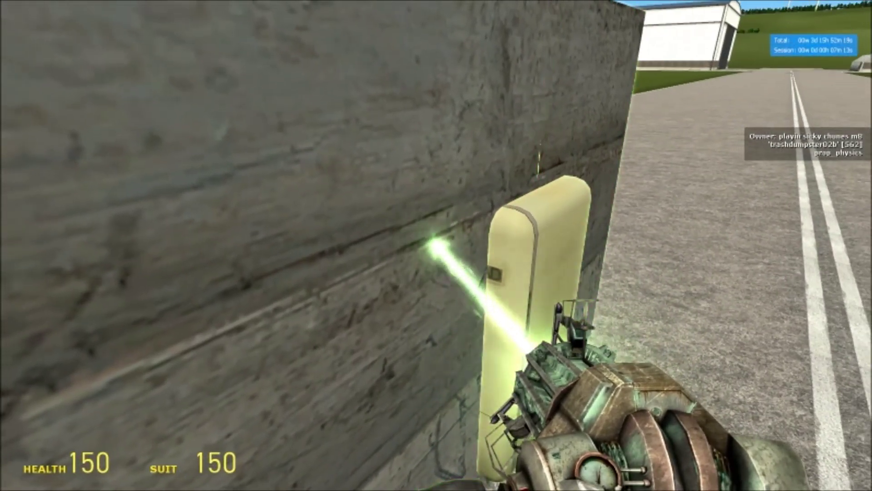
Step: Re-equip the advanced clip tool, then pull the flat helper prop away with the gravity gun
key("q")
left_click(617, 340)
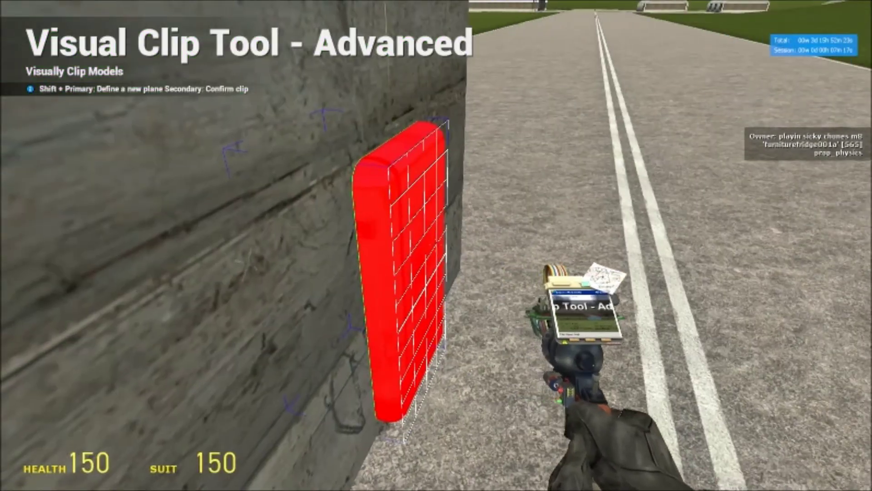
key("2")
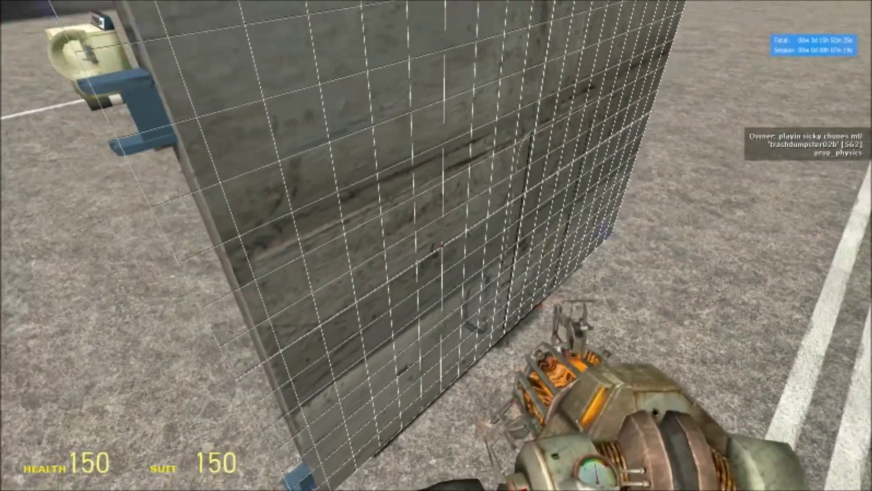
left_click(436, 245)
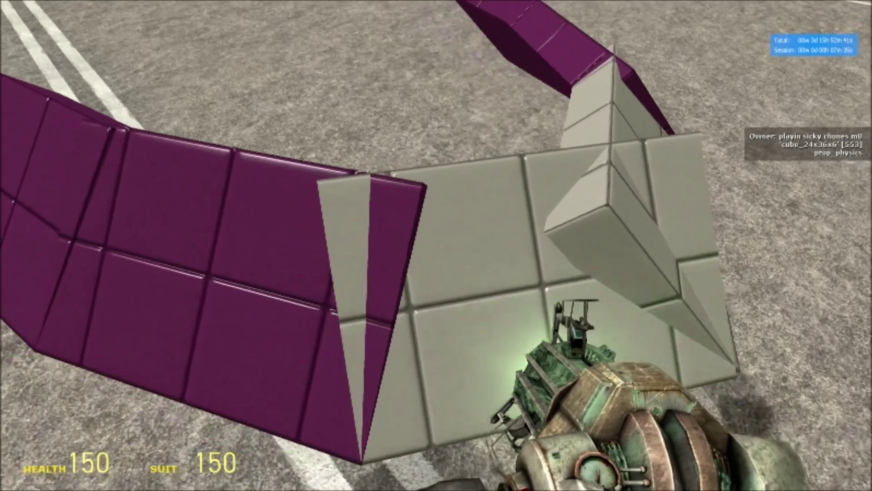
Step: Select Visual Clip - Advanced and clip the first protruding grey plate
key("q")
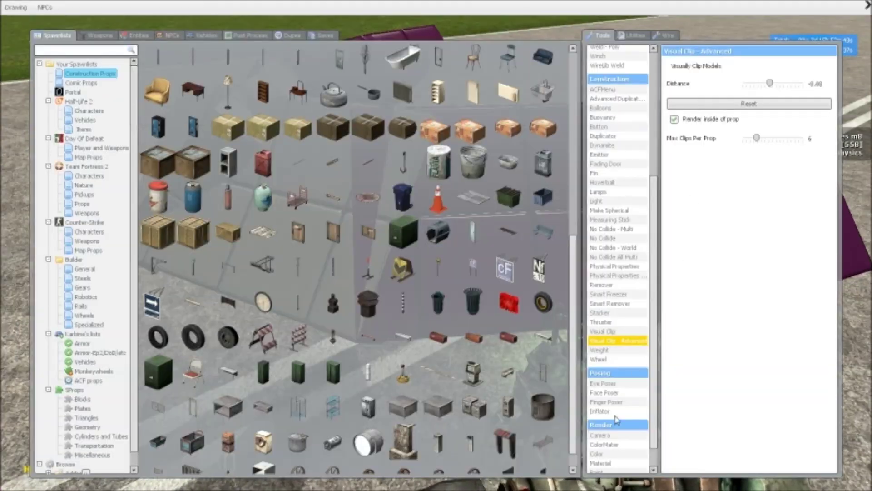
left_click(619, 341)
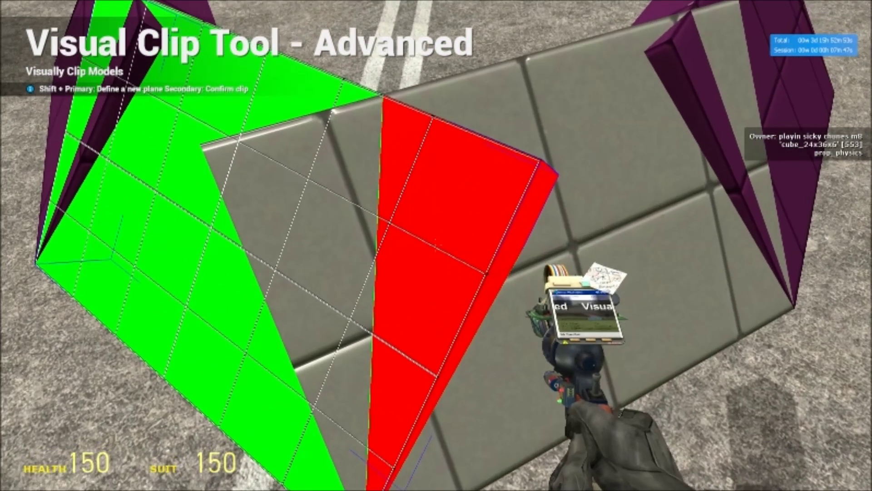
right_click(436, 245)
key("1")
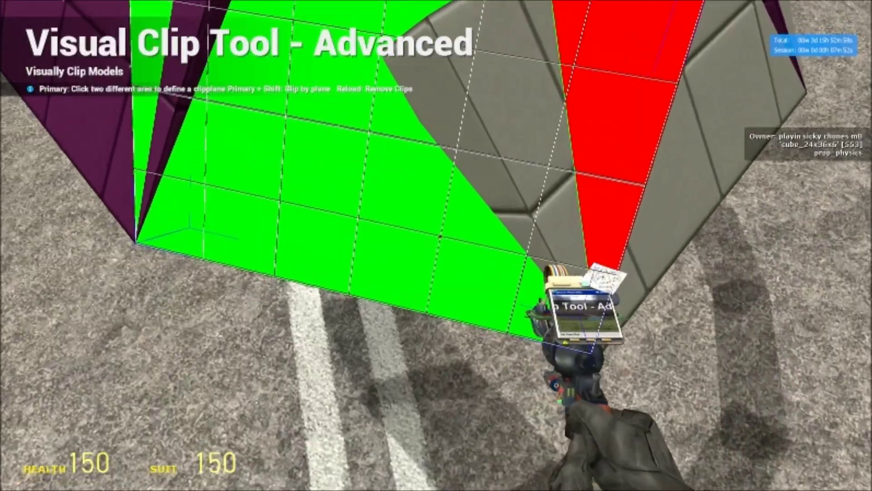
Step: Set a two-point clip plane on the next grey plate and apply the clip
left_click(436, 246)
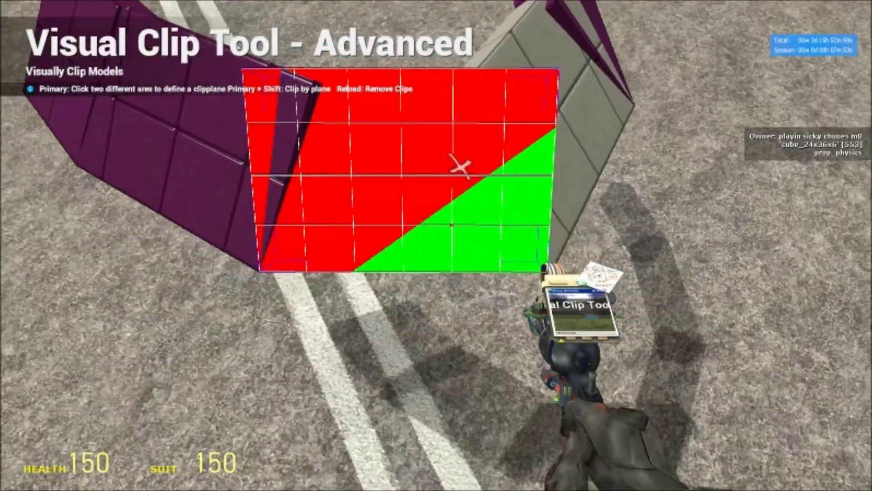
left_click(436, 246)
left_click(436, 246)
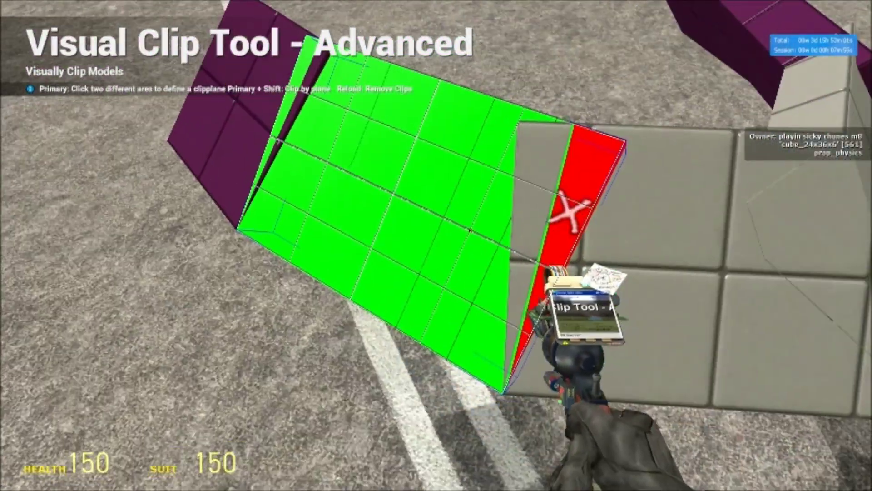
right_click(436, 245)
scroll(436, 245, "down", 1)
scroll(436, 245, "down", 1)
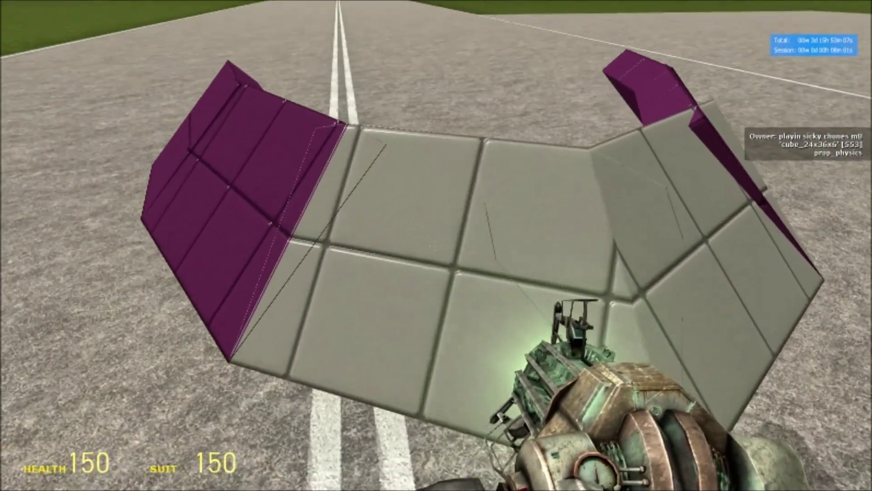
Step: Clip another grey plate along an angled plane where it sticks out
key("q")
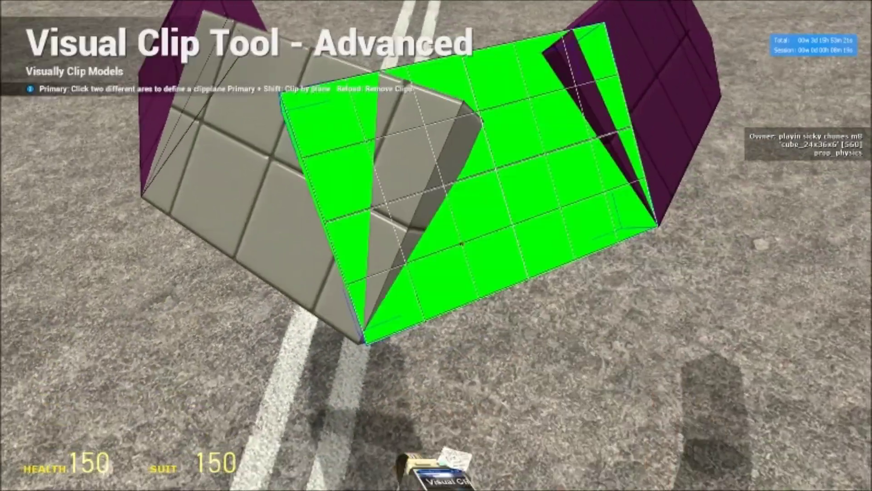
left_click(436, 246)
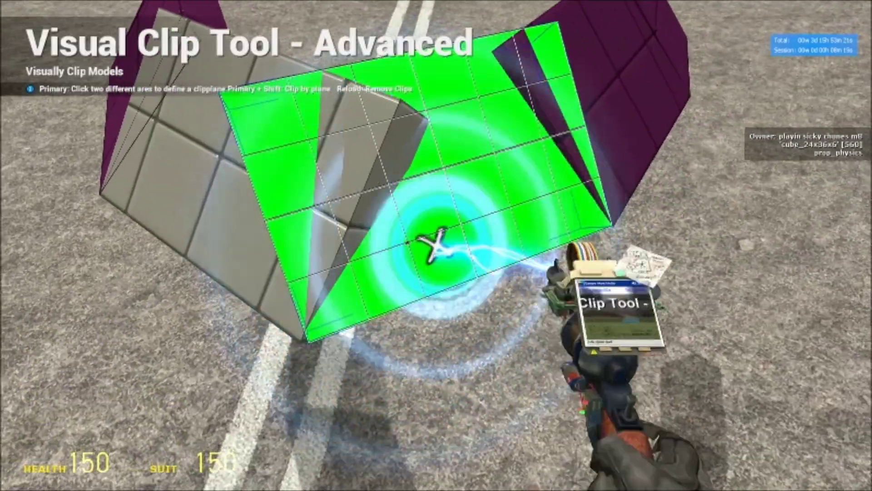
key("1")
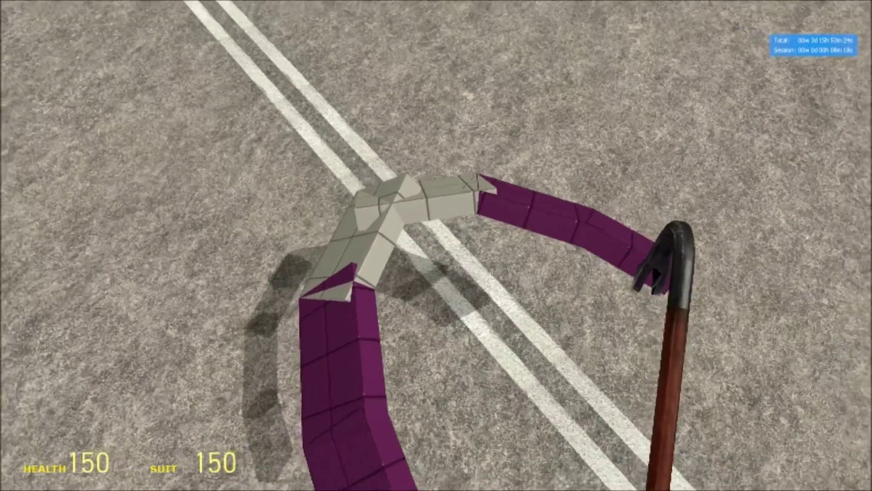
Step: Rotate and reposition the clipped grey plate with the Physics Gun
key("3")
left_click(436, 245)
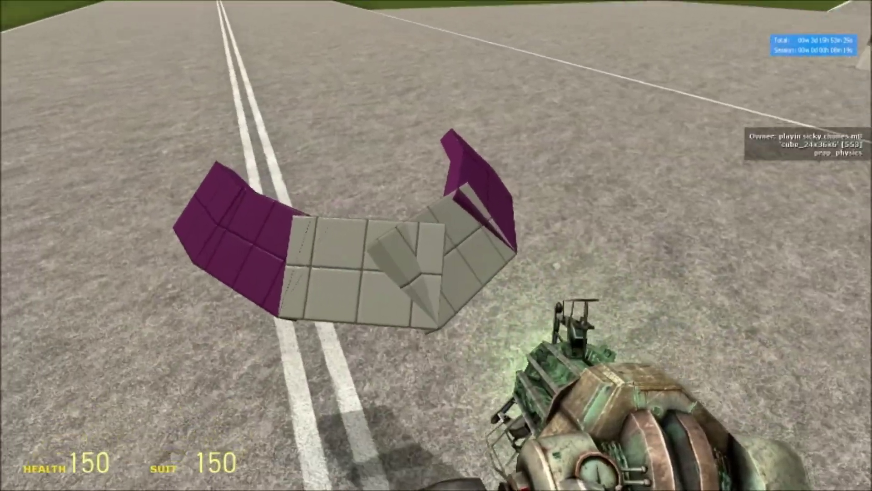
left_click_drag(436, 246, 436, 245)
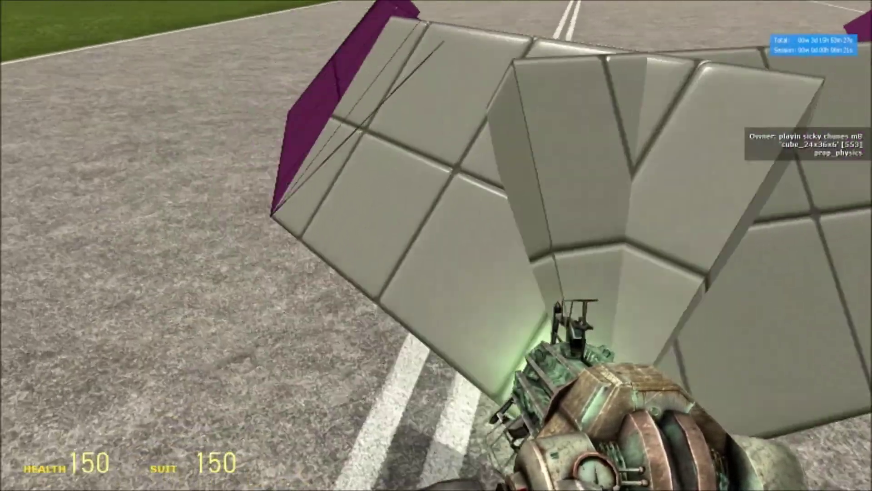
key("1")
key("6")
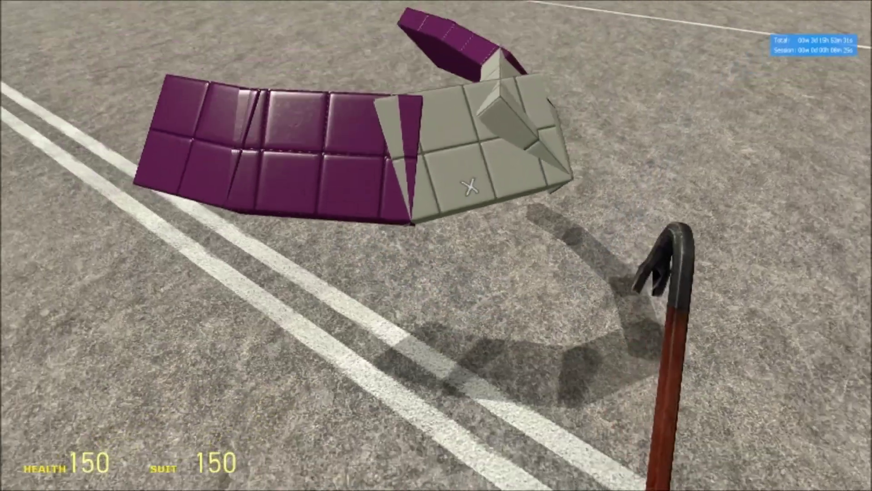
Step: Walk around the turret build to inspect the plate's cut surface from several sides
key("w")
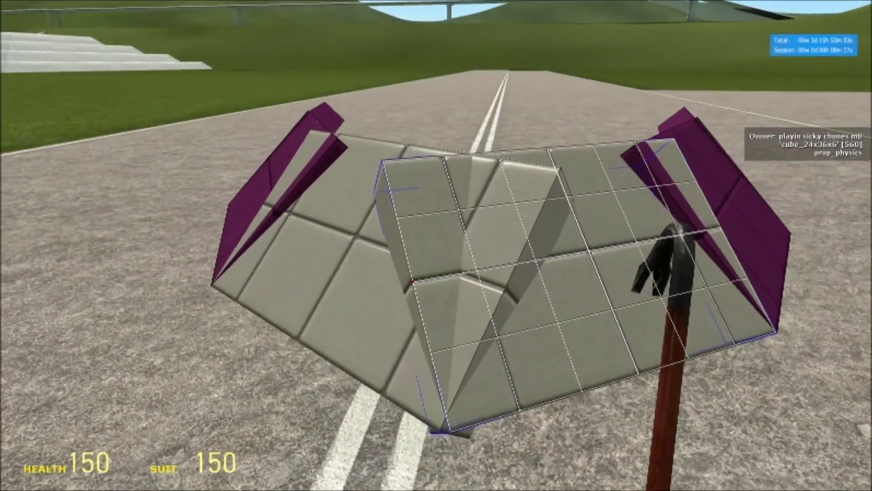
key("w")
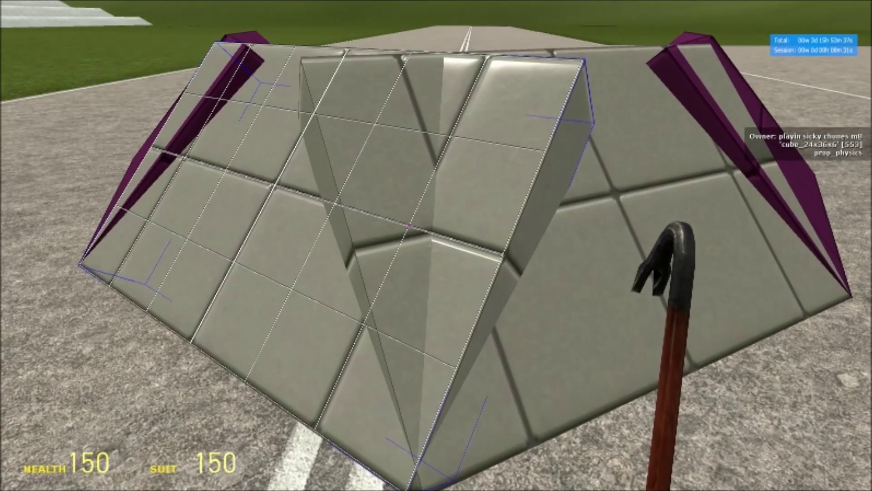
key("w")
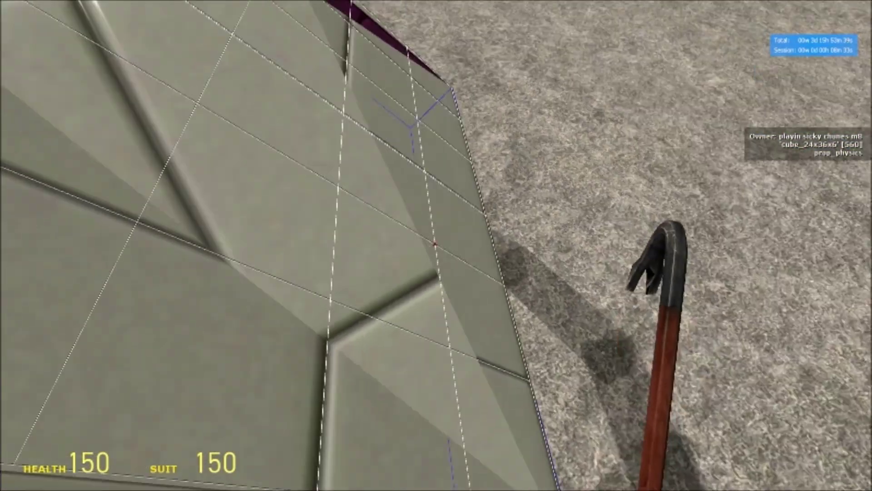
key("w")
key("2")
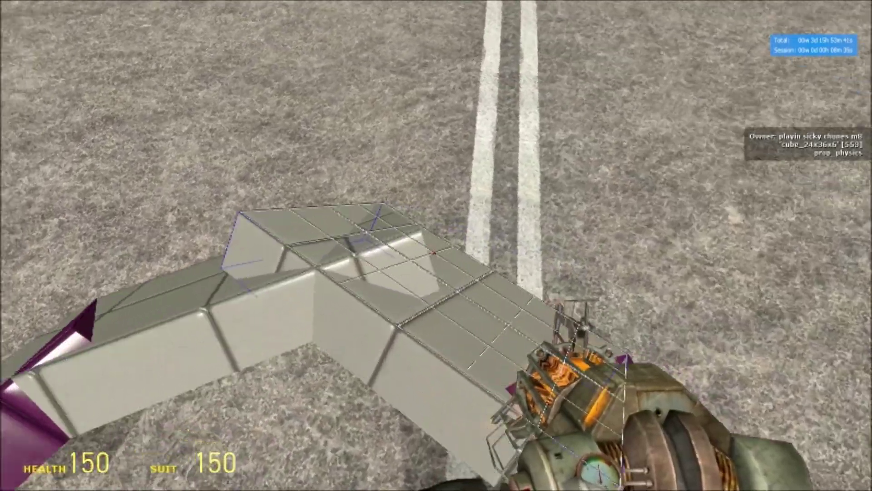
key("w")
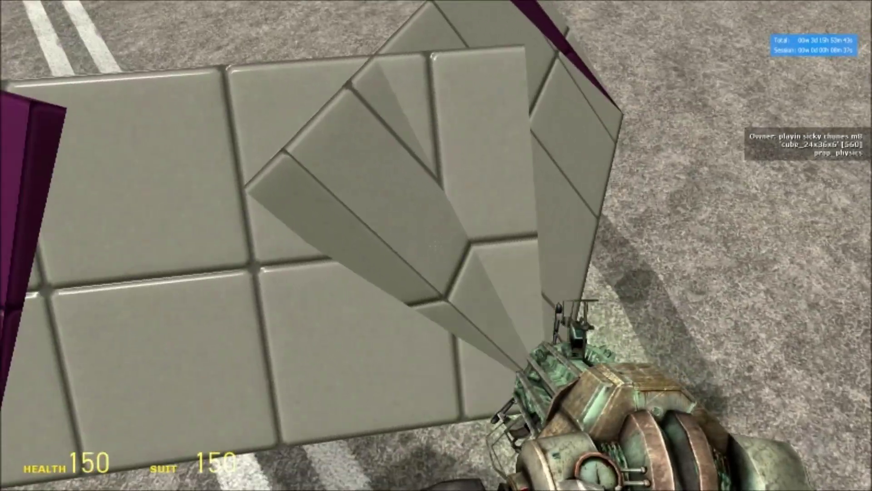
Step: Close the spawn menu and view the whole trimmed grey hull from the road
key("q")
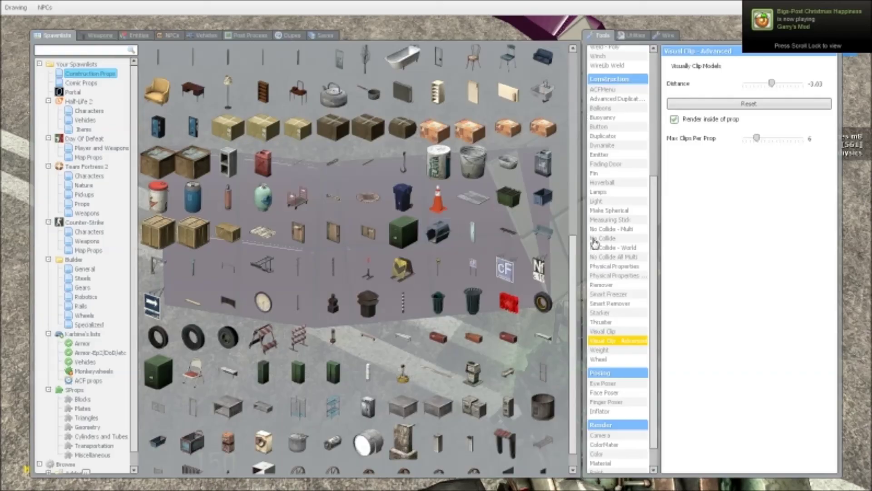
key("q")
key("w")
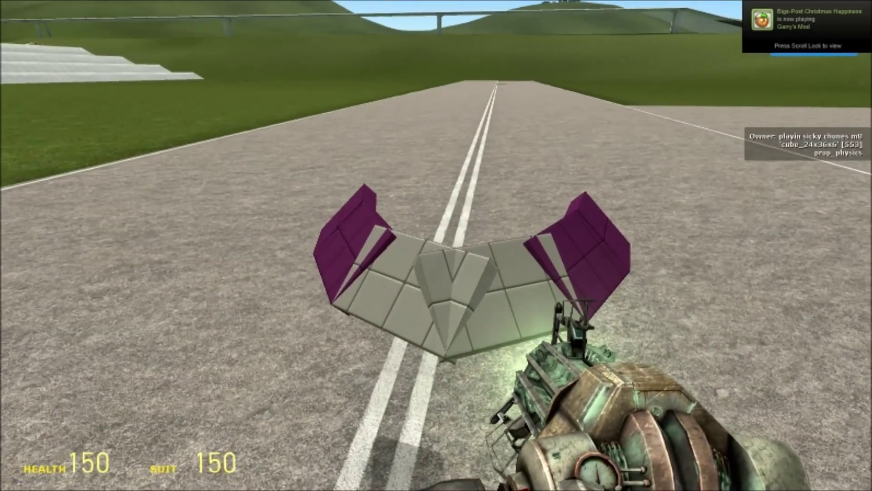
key("w")
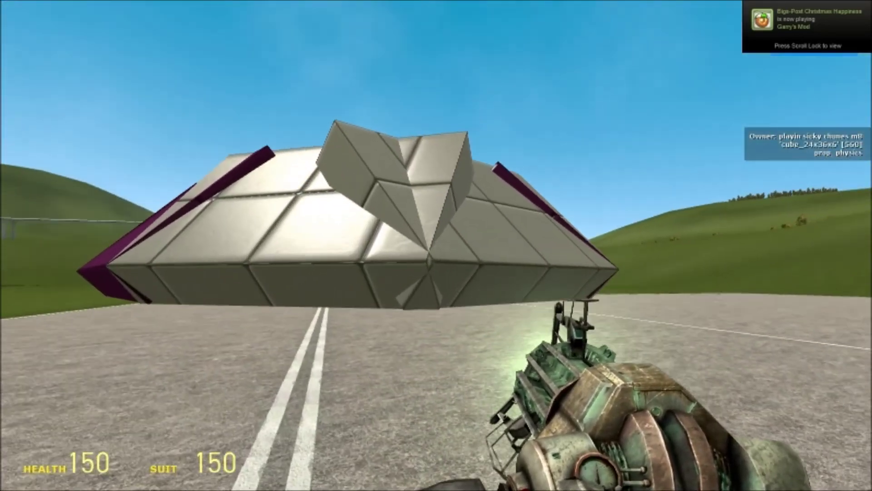
key("s")
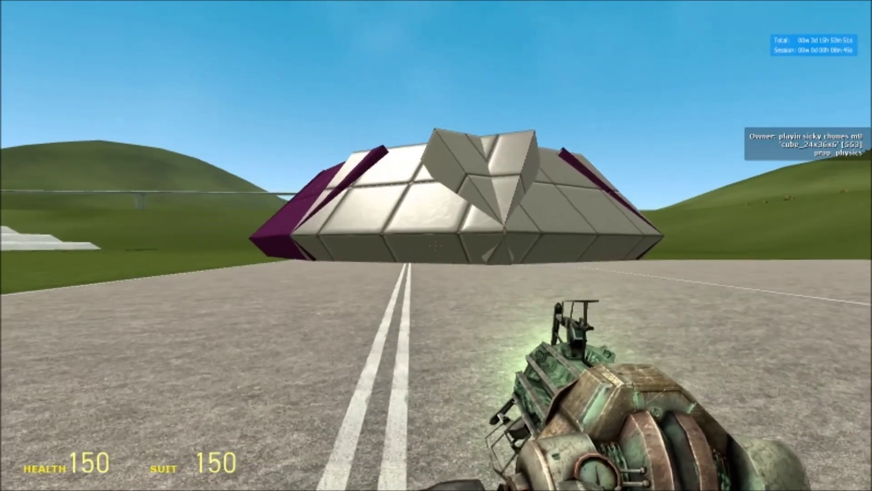